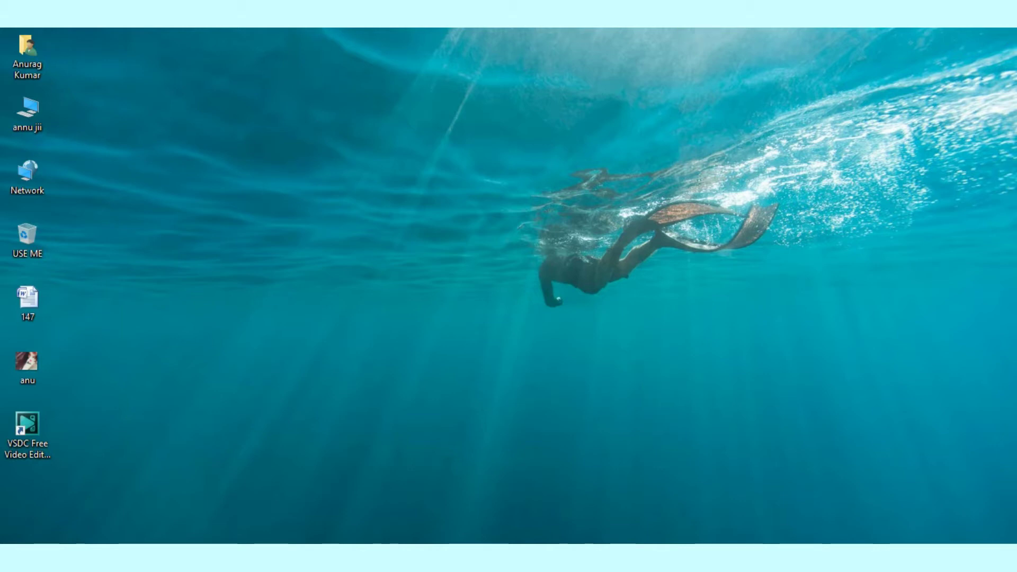
Bring Chrome's 'kruti dev 010 font' results back and scroll down to the hindityping.info result
{"action": "left_click", "coordinate": [177, 506]}
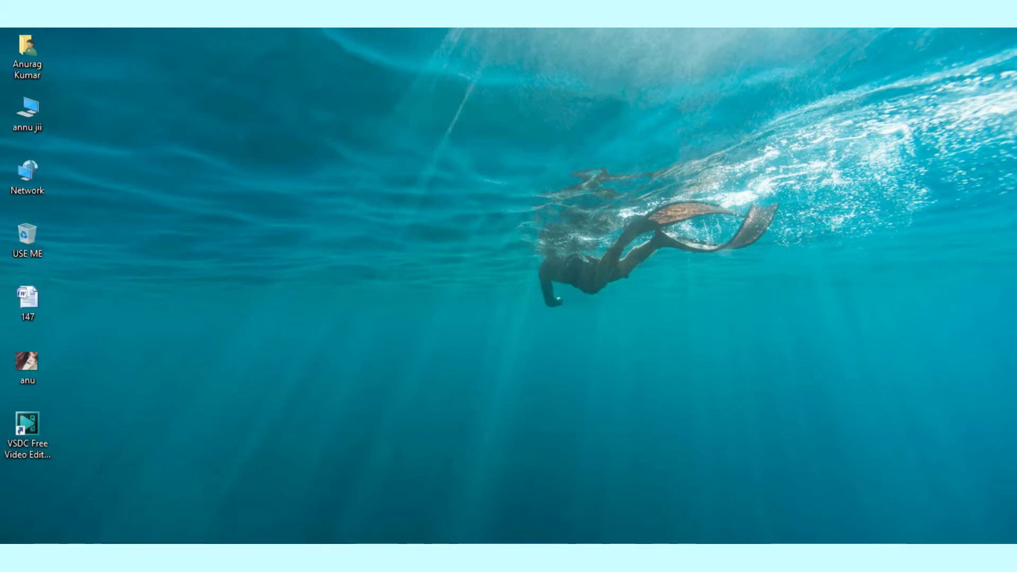
{"action": "scroll", "coordinate": [325, 288], "scroll_direction": "up", "scroll_amount": 5}
{"action": "scroll", "coordinate": [325, 288], "scroll_direction": "up", "scroll_amount": 5}
{"action": "scroll", "coordinate": [317, 292], "scroll_direction": "up", "scroll_amount": 3}
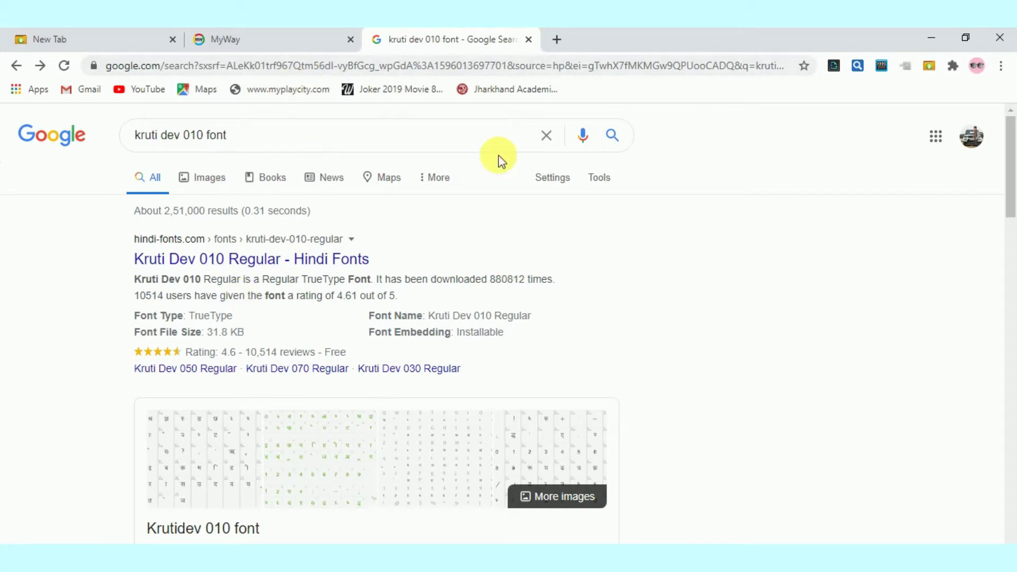
{"action": "scroll", "coordinate": [387, 278], "scroll_direction": "down", "scroll_amount": 5}
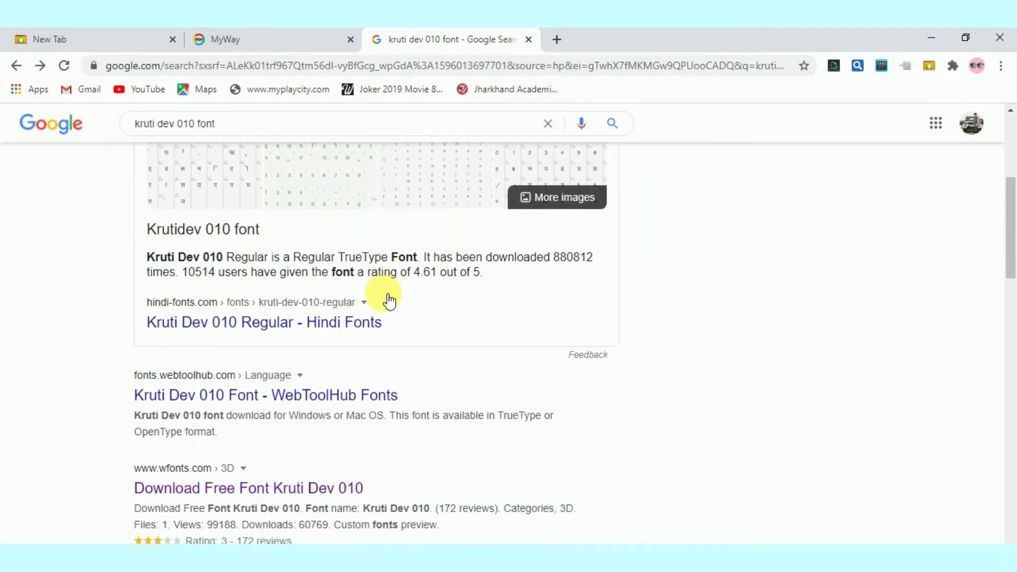
{"action": "scroll", "coordinate": [386, 297], "scroll_direction": "down", "scroll_amount": 3}
{"action": "scroll", "coordinate": [216, 333], "scroll_direction": "down", "scroll_amount": 5}
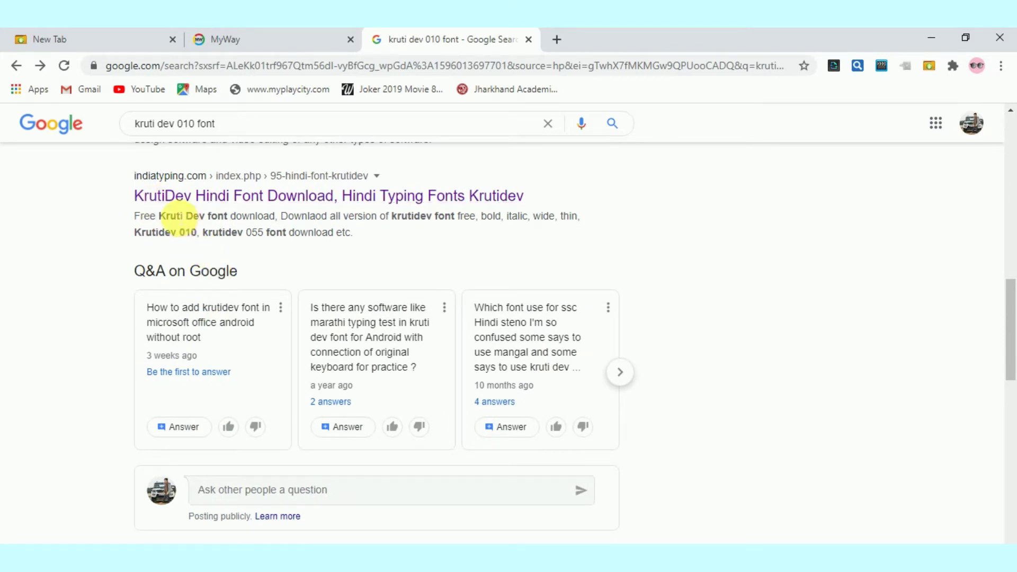
{"action": "scroll", "coordinate": [268, 212], "scroll_direction": "down", "scroll_amount": 2}
{"action": "scroll", "coordinate": [270, 220], "scroll_direction": "down", "scroll_amount": 2}
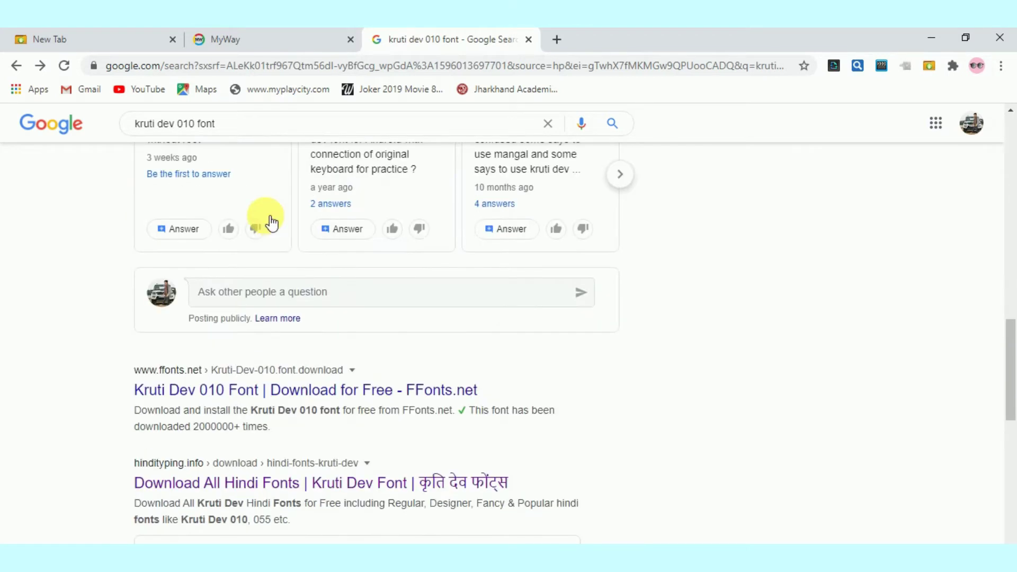
{"action": "scroll", "coordinate": [268, 245], "scroll_direction": "down", "scroll_amount": 2}
{"action": "scroll", "coordinate": [283, 405], "scroll_direction": "down", "scroll_amount": 1}
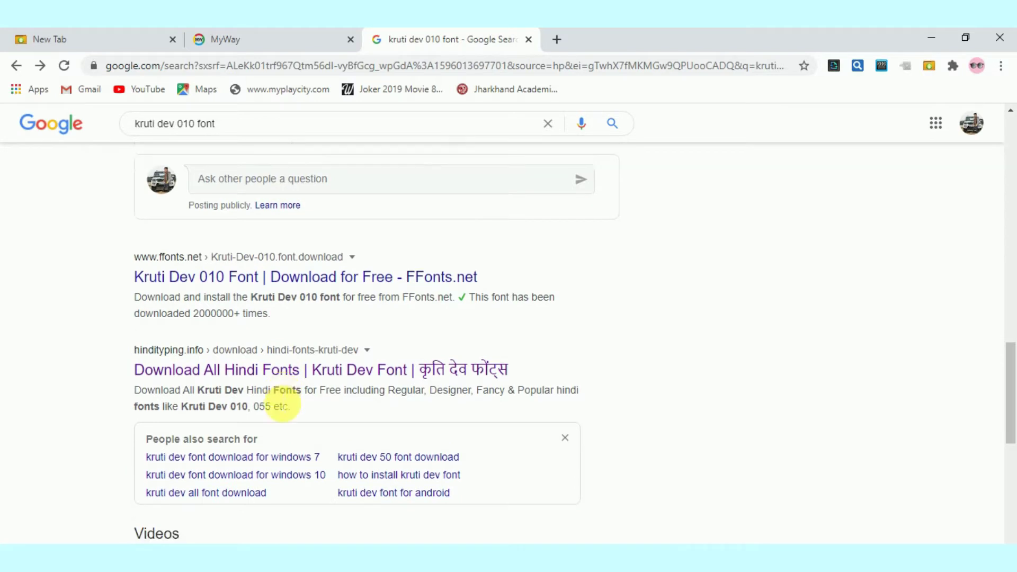
{"action": "scroll", "coordinate": [284, 405], "scroll_direction": "down", "scroll_amount": 2}
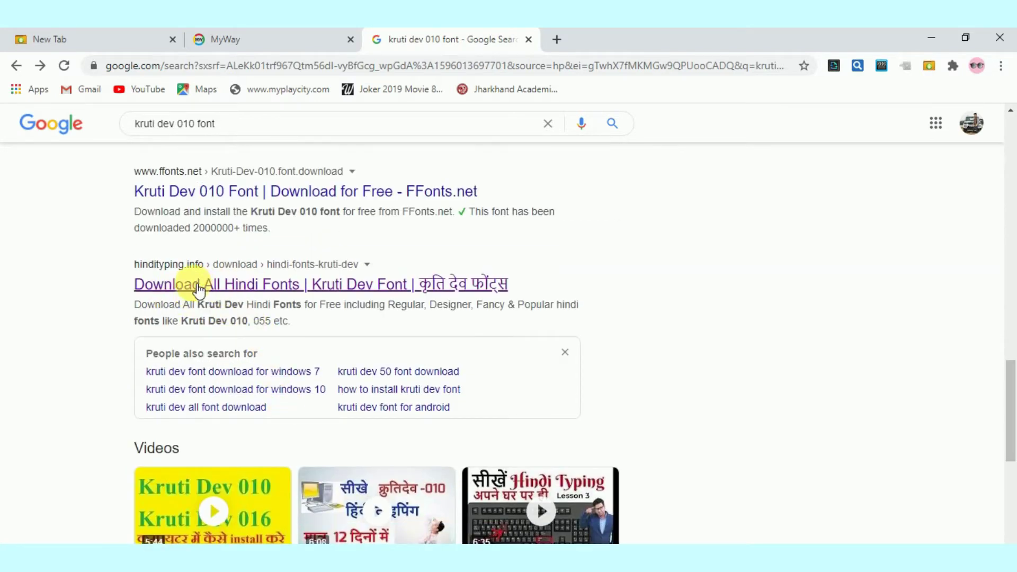
Open the hindityping.info Kruti Dev fonts page and scroll to the Kruti Dev 040 entry
{"action": "left_click", "coordinate": [239, 289]}
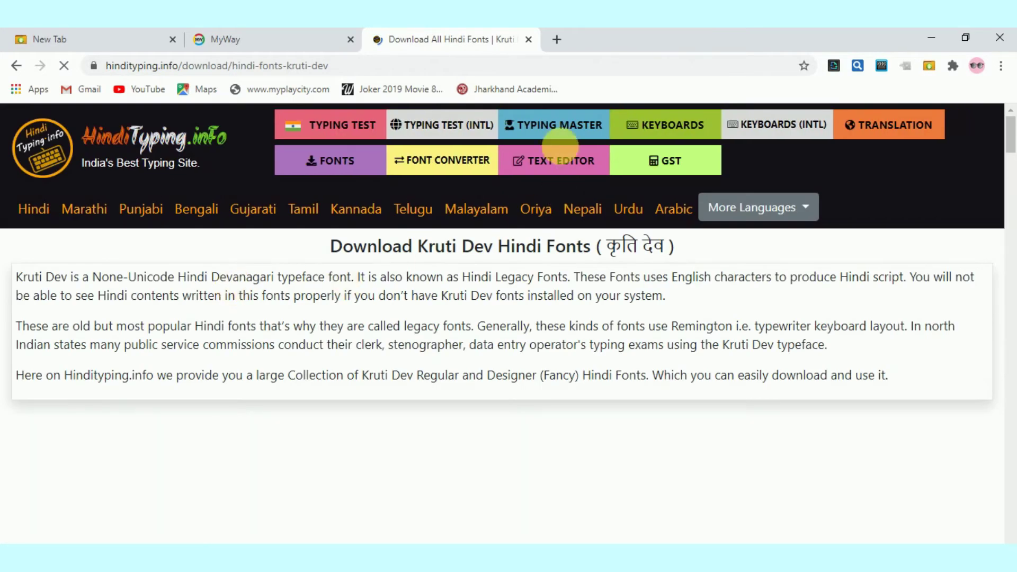
{"action": "scroll", "coordinate": [430, 336], "scroll_direction": "down", "scroll_amount": 5}
{"action": "scroll", "coordinate": [427, 339], "scroll_direction": "down", "scroll_amount": 1}
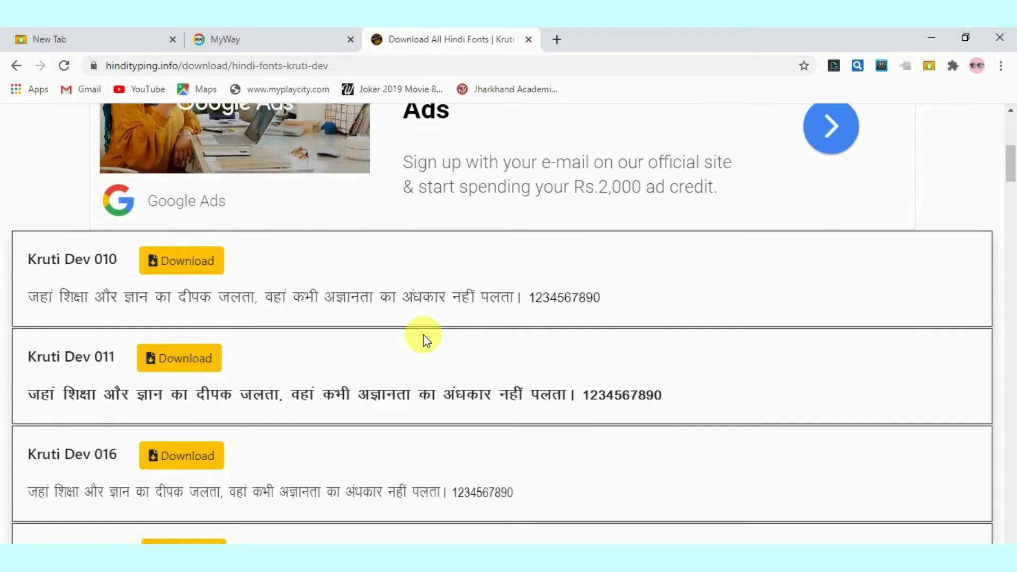
{"action": "scroll", "coordinate": [424, 339], "scroll_direction": "down", "scroll_amount": 2}
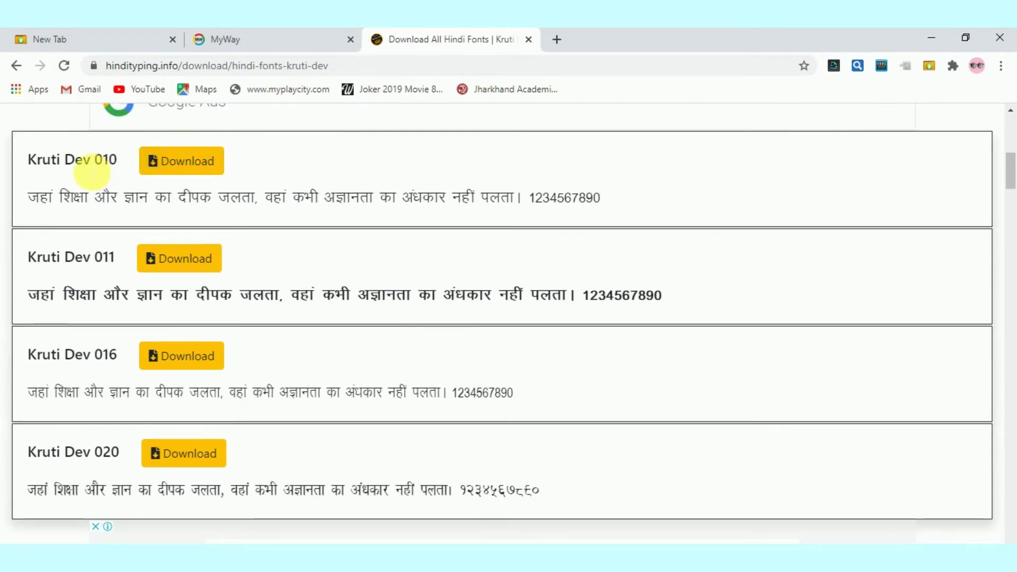
{"action": "scroll", "coordinate": [149, 235], "scroll_direction": "down", "scroll_amount": 2}
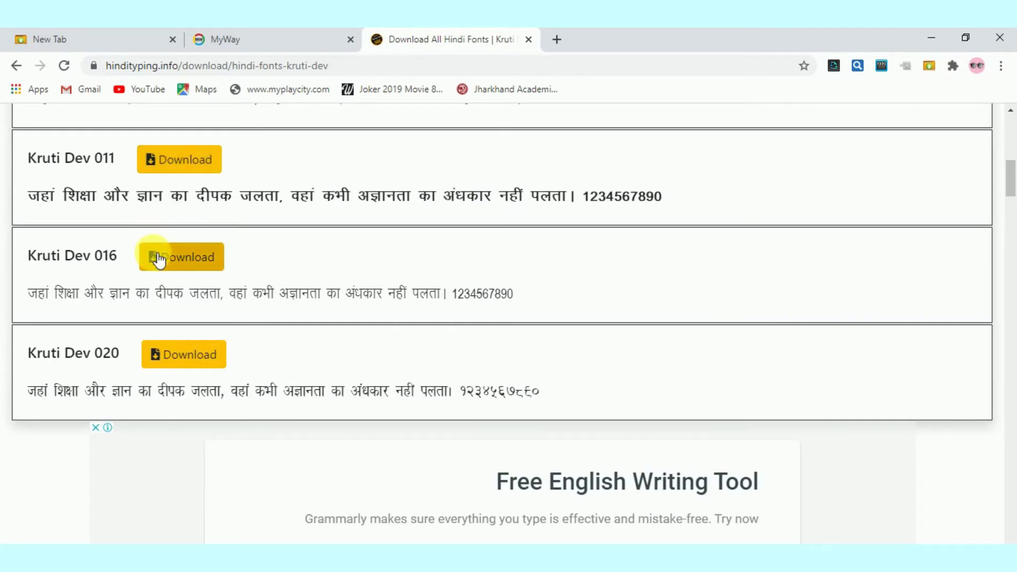
{"action": "scroll", "coordinate": [170, 306], "scroll_direction": "down", "scroll_amount": 4}
{"action": "scroll", "coordinate": [170, 313], "scroll_direction": "down", "scroll_amount": 5}
{"action": "scroll", "coordinate": [170, 322], "scroll_direction": "down", "scroll_amount": 2}
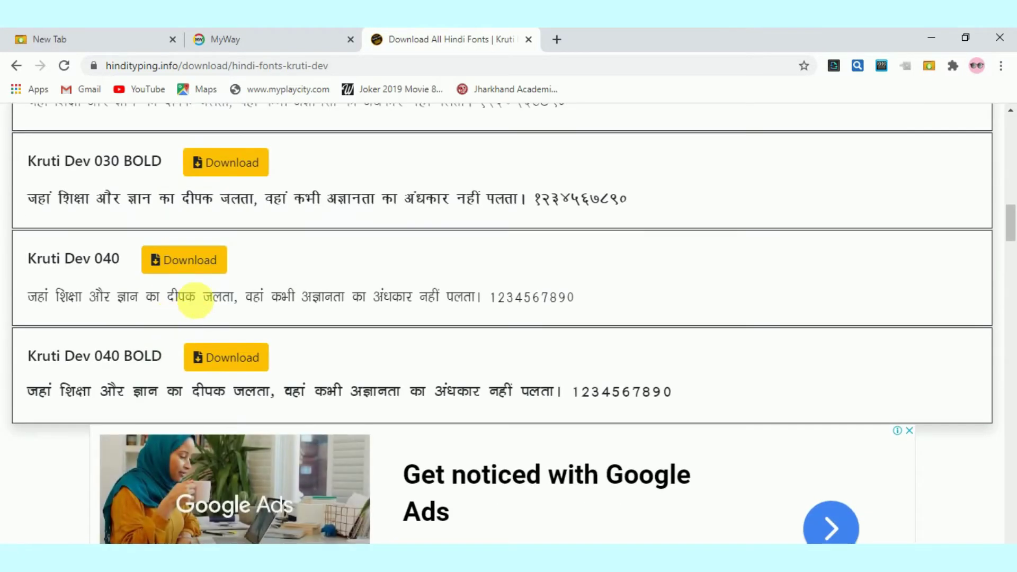
{"action": "scroll", "coordinate": [195, 299], "scroll_direction": "up", "scroll_amount": 2}
{"action": "scroll", "coordinate": [201, 286], "scroll_direction": "up", "scroll_amount": 2}
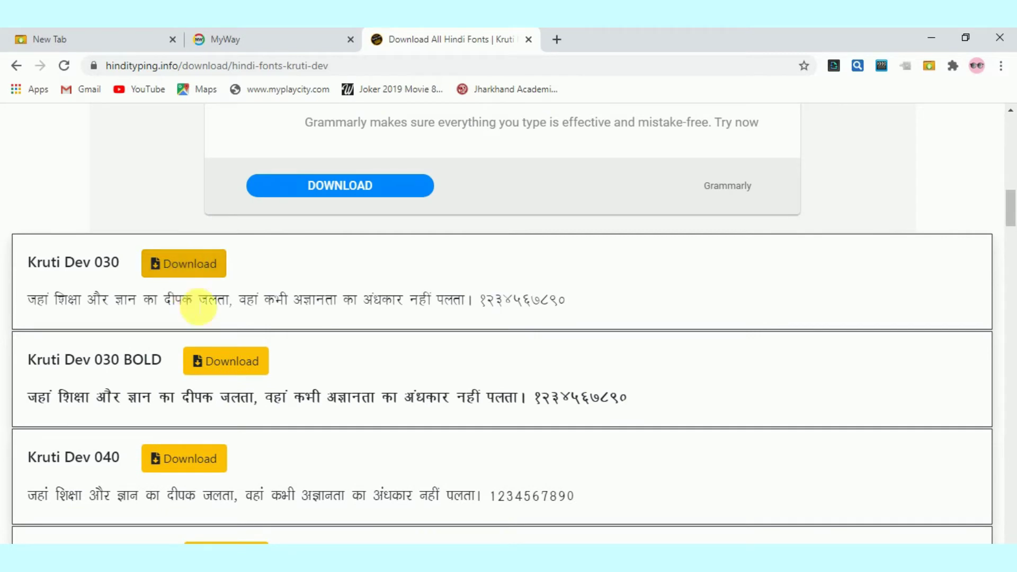
{"action": "scroll", "coordinate": [199, 307], "scroll_direction": "down", "scroll_amount": 4}
Download and save the KRDEV40 font to Downloads, preview it, then close the preview
{"action": "left_click", "coordinate": [182, 271]}
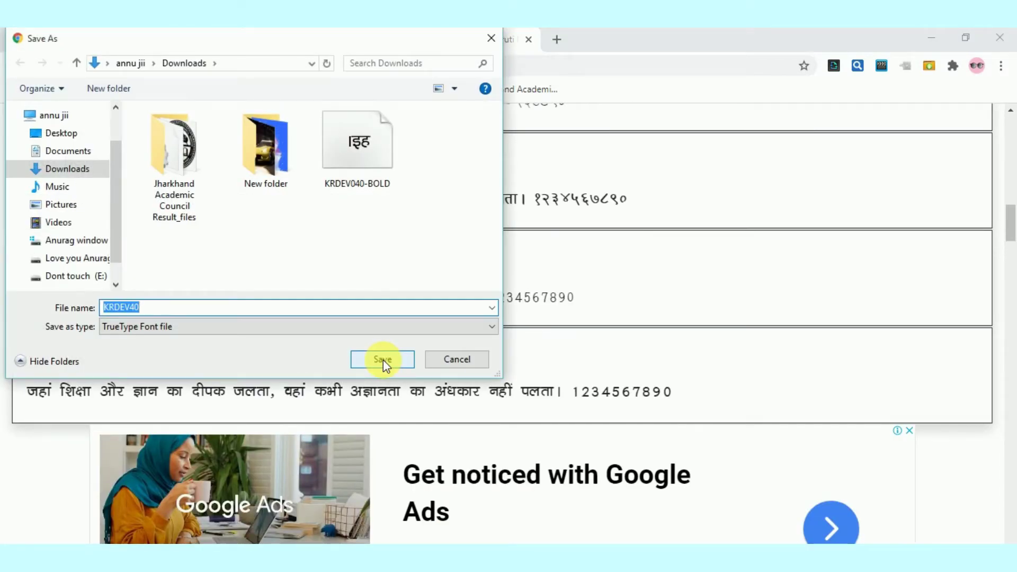
{"action": "left_click", "coordinate": [383, 359]}
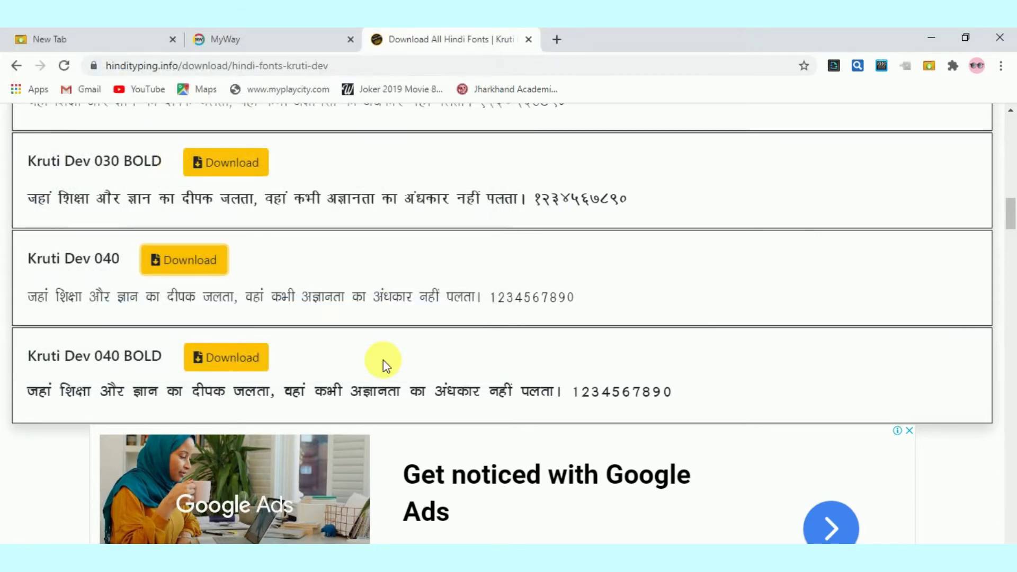
{"action": "left_click", "coordinate": [53, 529]}
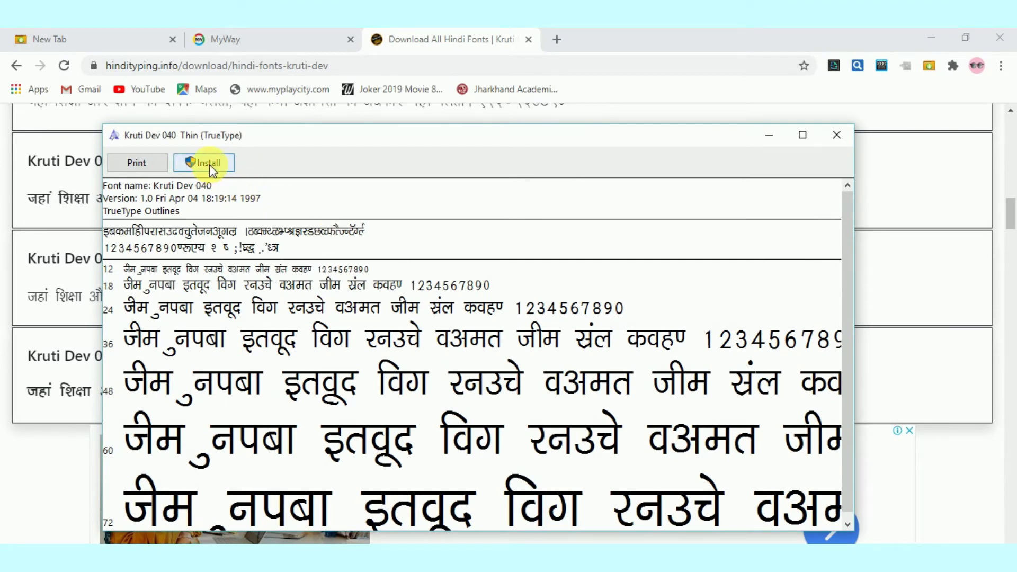
{"action": "left_click", "coordinate": [837, 135]}
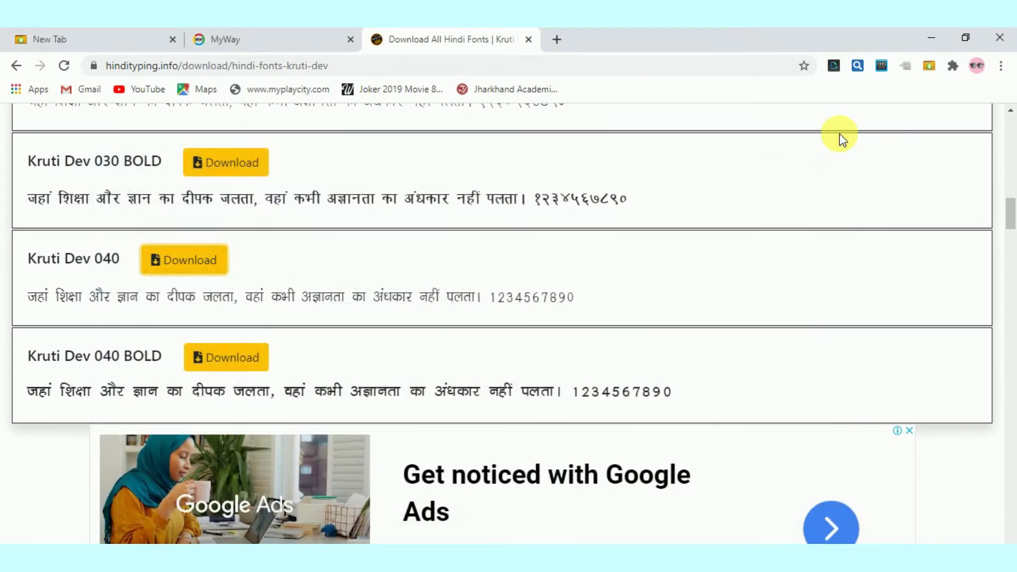
Minimize the browser and open the Downloads folder in a maximized This PC window
{"action": "left_click", "coordinate": [932, 37]}
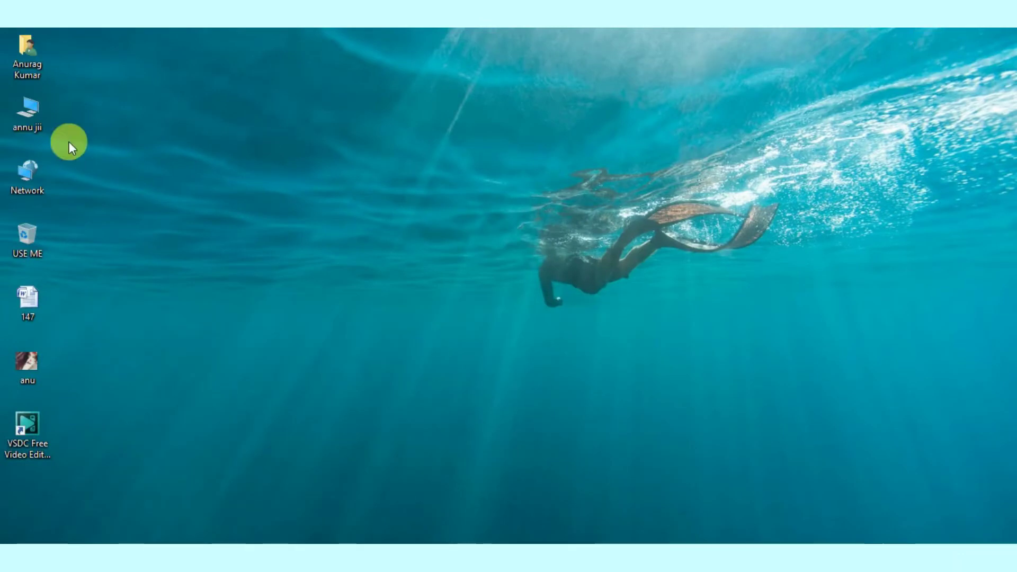
{"action": "double_click", "coordinate": [11, 109]}
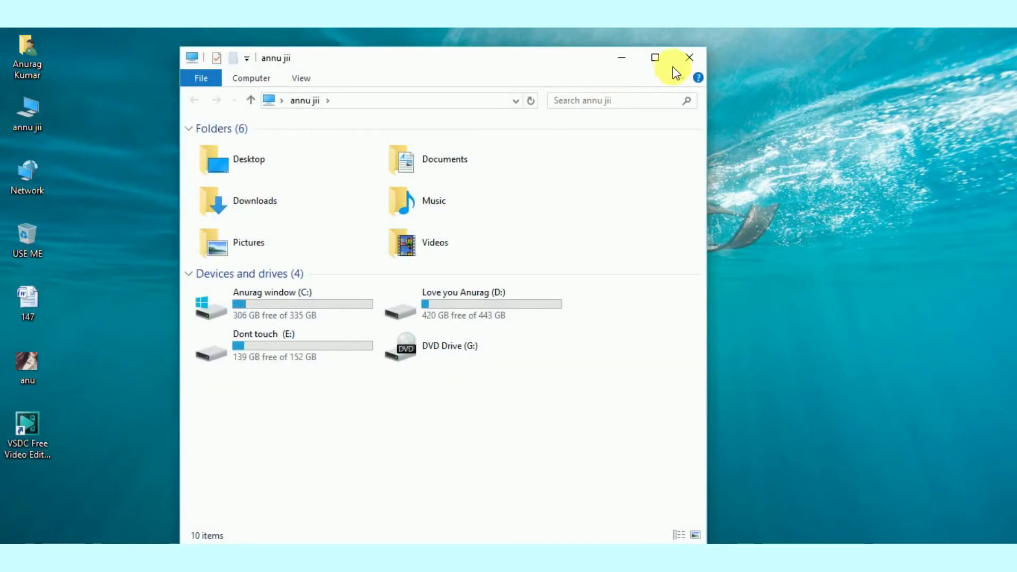
{"action": "left_click", "coordinate": [675, 52]}
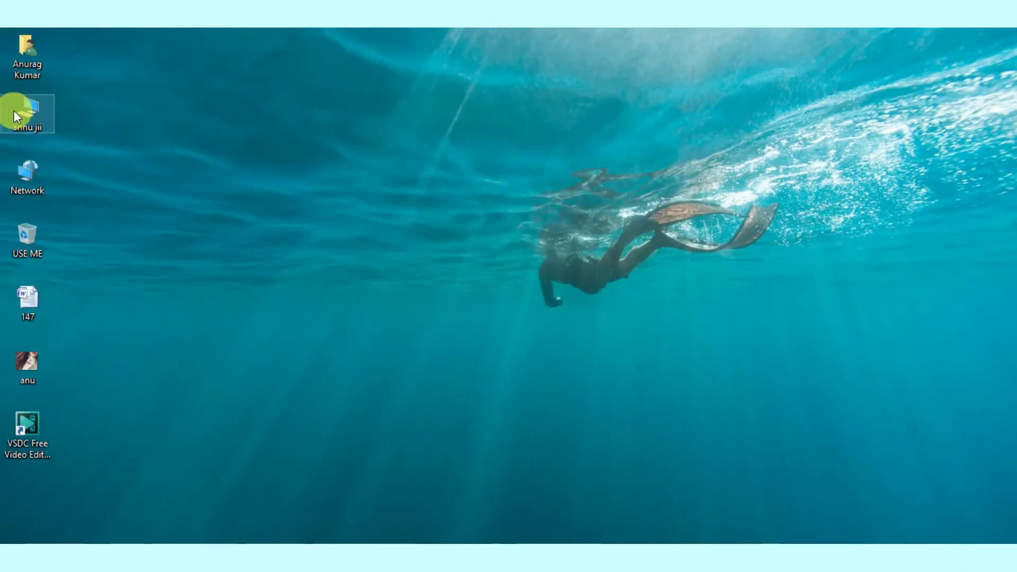
{"action": "double_click", "coordinate": [14, 111]}
{"action": "left_click", "coordinate": [674, 76]}
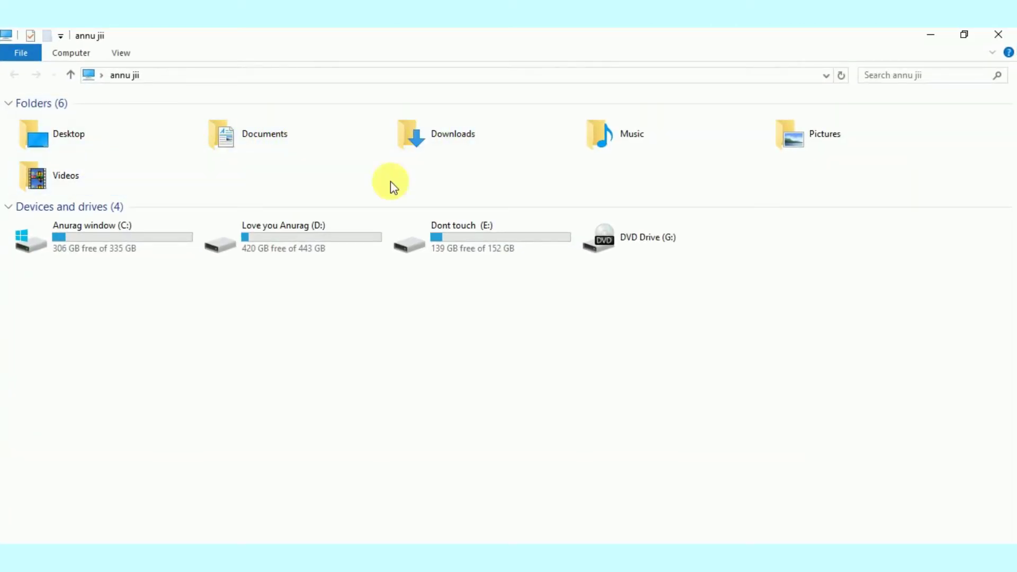
{"action": "double_click", "coordinate": [510, 139]}
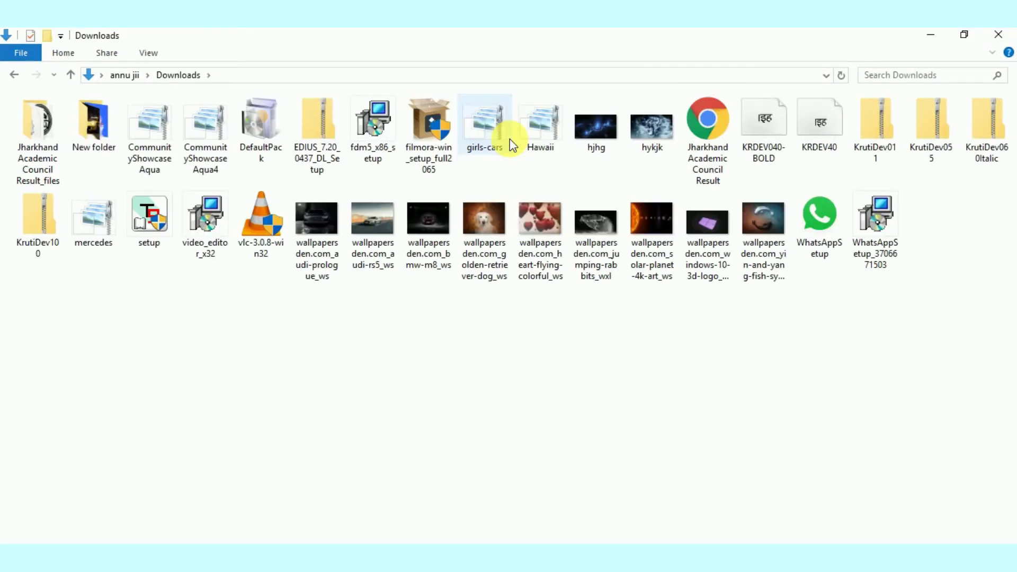
Install KRDEV040-BOLD, replacing the existing copy, and close its preview
{"action": "double_click", "coordinate": [771, 154]}
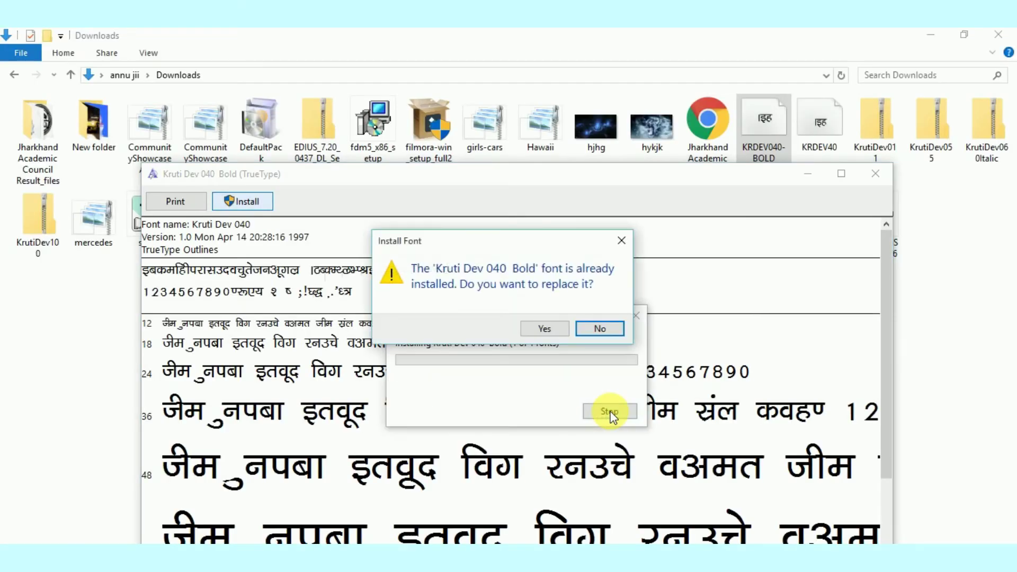
{"action": "left_click", "coordinate": [561, 328]}
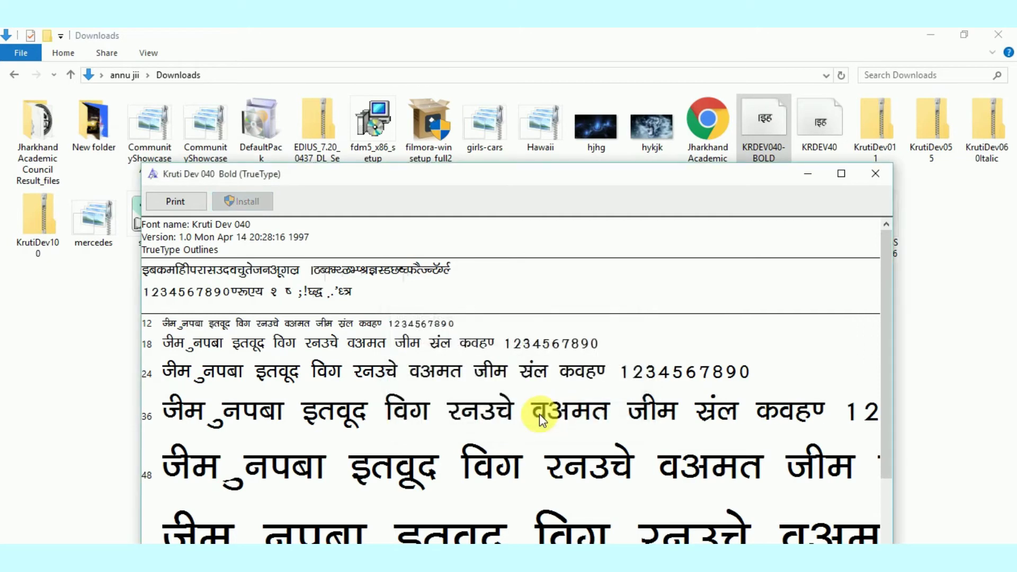
{"action": "left_click", "coordinate": [877, 176]}
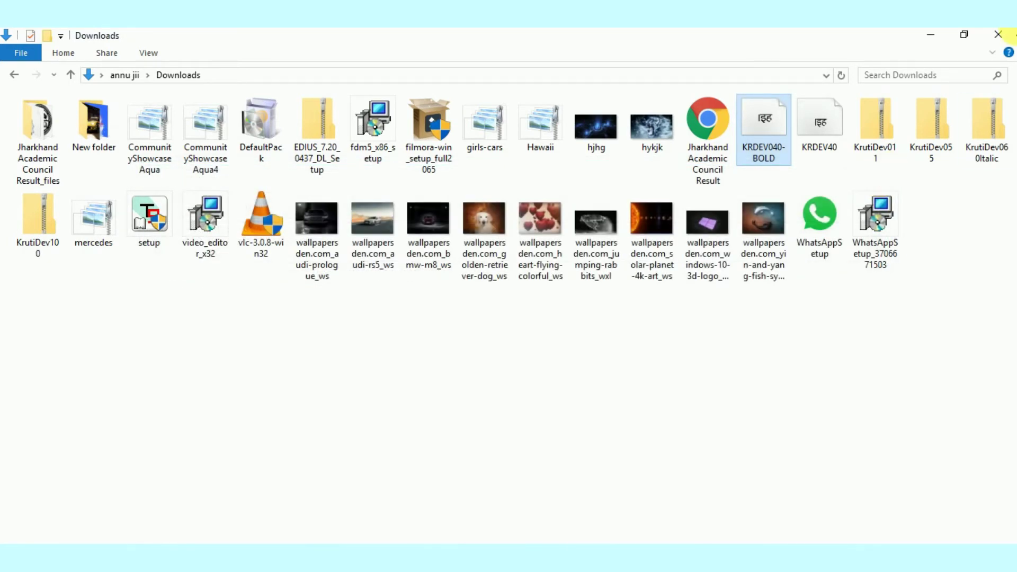
Close the Downloads window and refresh the desktop
{"action": "left_click", "coordinate": [998, 35]}
{"action": "right_click", "coordinate": [556, 114]}
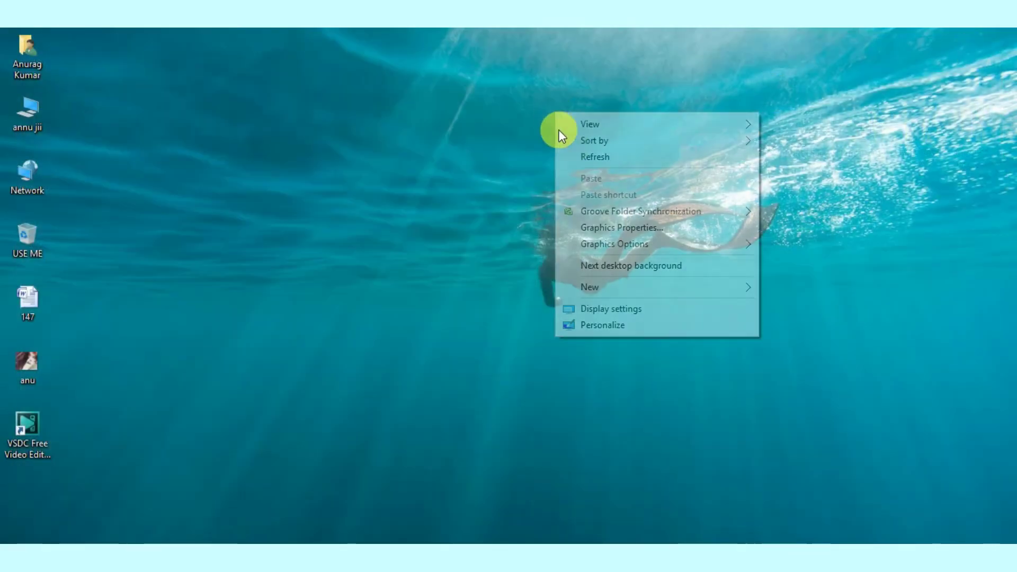
{"action": "left_click", "coordinate": [586, 156]}
Launch Word 2007 from Windows Search using 'winword'
{"action": "key", "text": "super+s"}
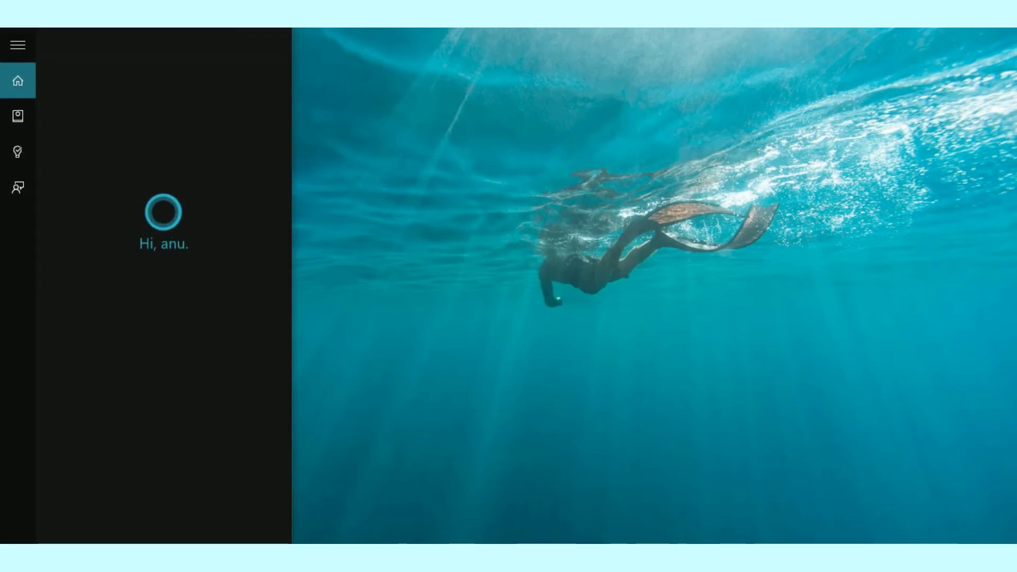
{"action": "type", "text": "ms"}
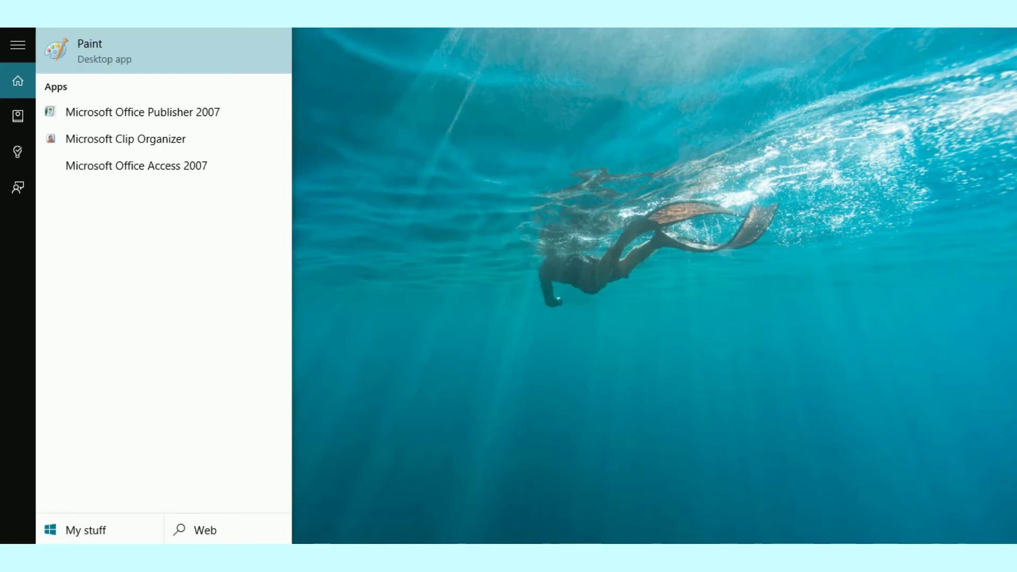
{"action": "type", "text": " w"}
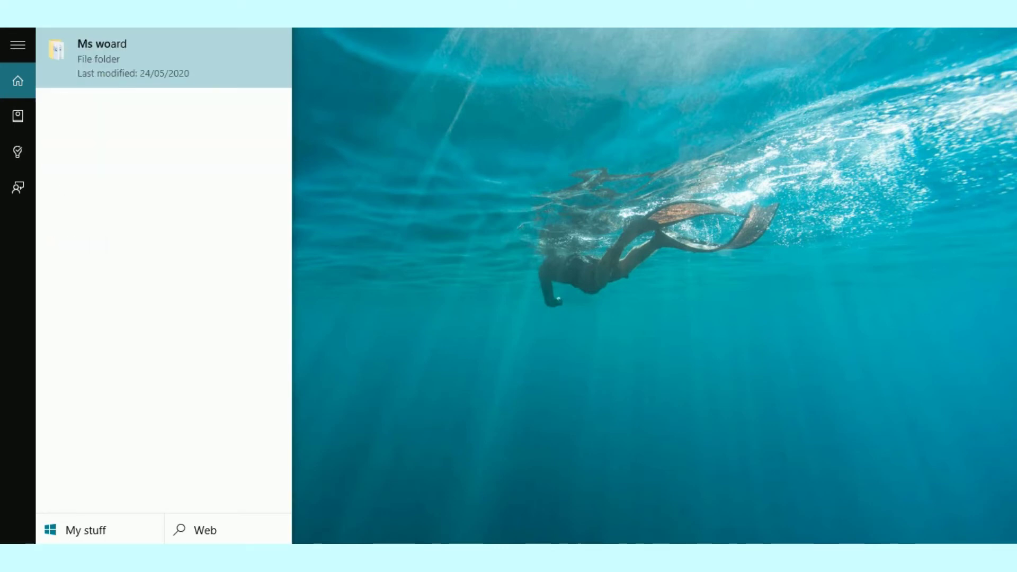
{"action": "key", "text": "BackSpace"}
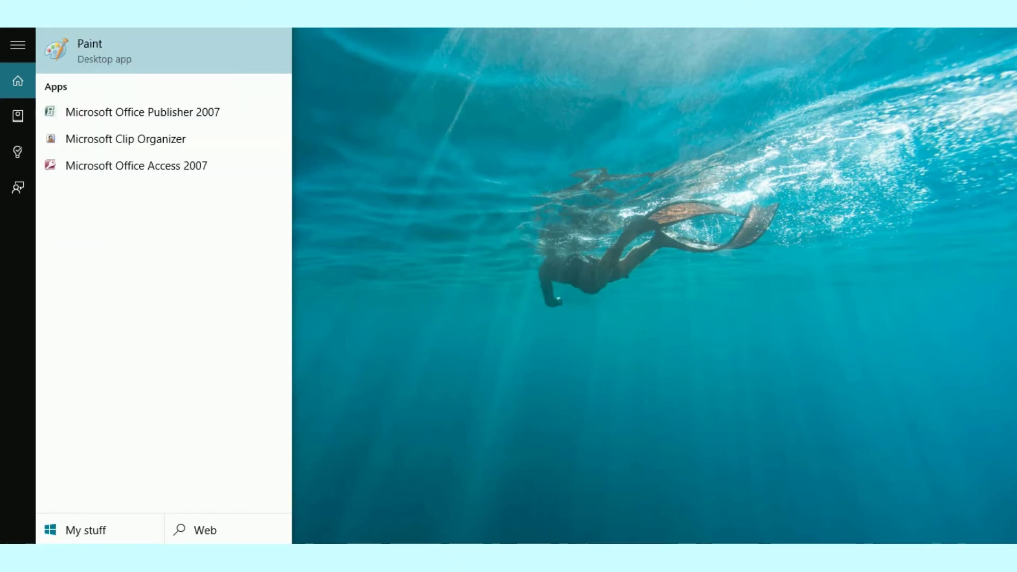
{"action": "key", "text": "BackSpace"}
{"action": "key", "text": "BackSpace"}
{"action": "key", "text": "BackSpace"}
{"action": "type", "text": "w"}
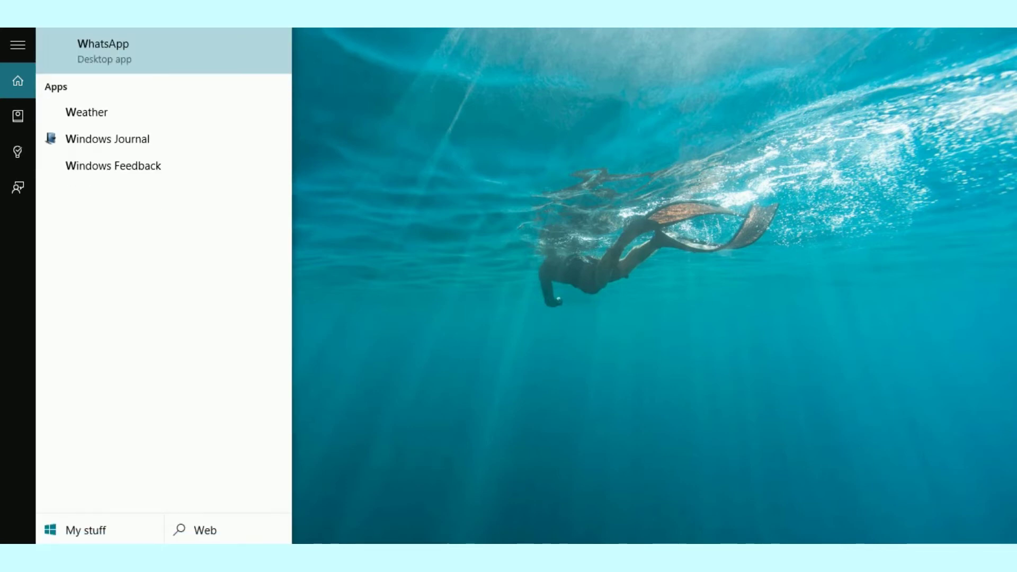
{"action": "type", "text": "in"}
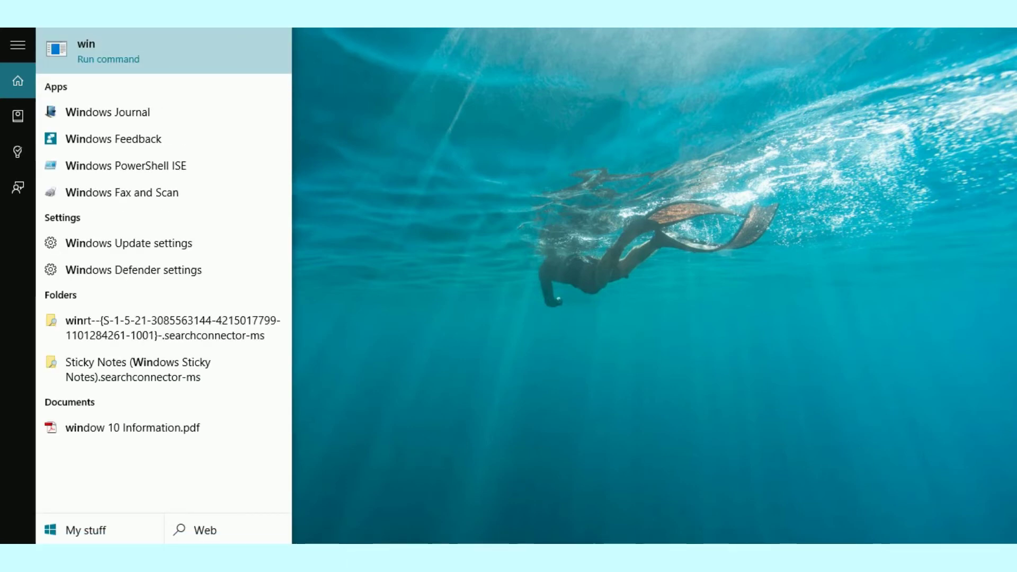
{"action": "type", "text": "word"}
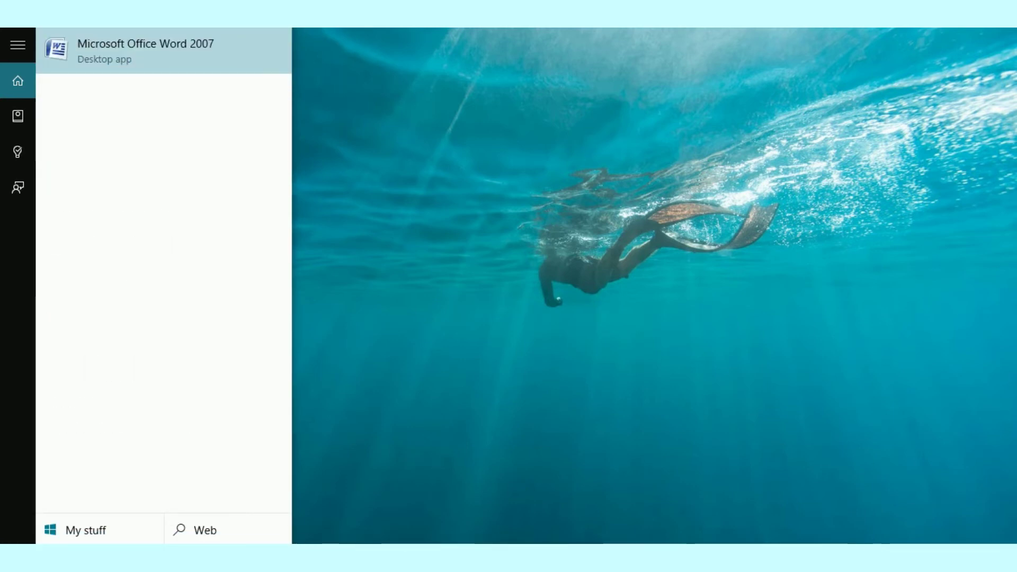
{"action": "key", "text": "Return"}
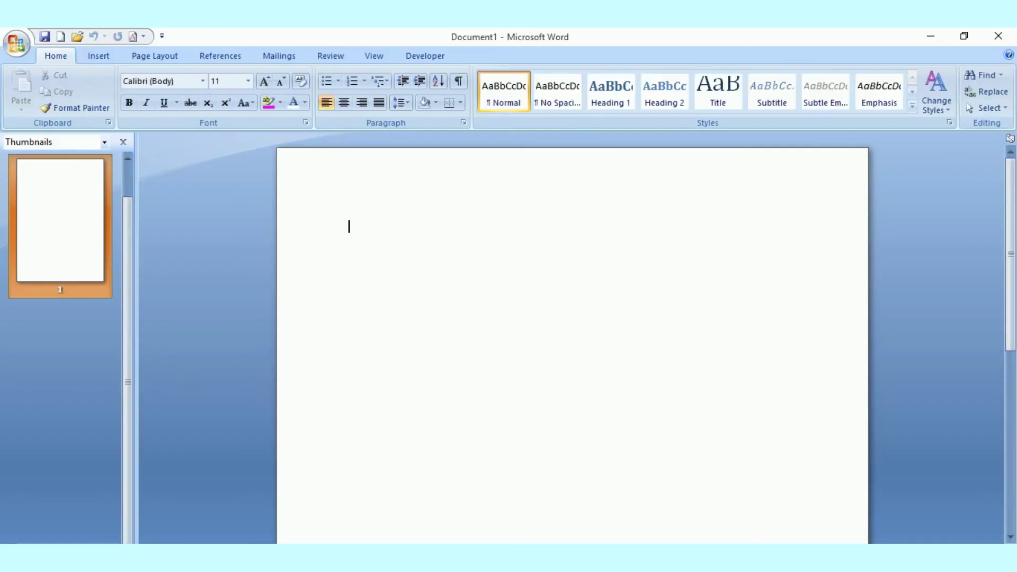
Apply the Kruti Dev 010 font by typing 'kru' in the Home tab's Font box
{"action": "left_click", "coordinate": [203, 81]}
{"action": "left_click", "coordinate": [201, 81]}
{"action": "left_click", "coordinate": [201, 80]}
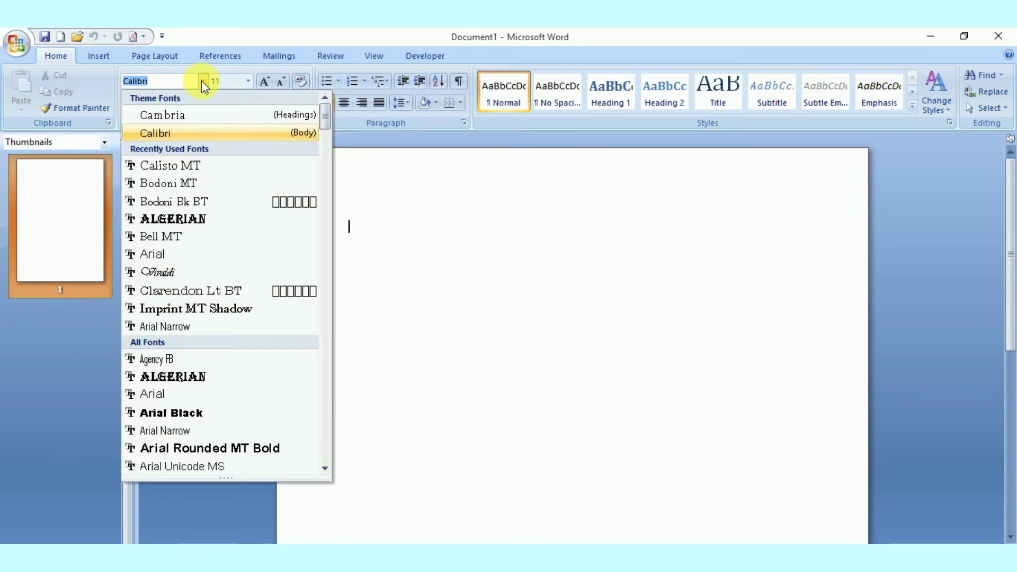
{"action": "type", "text": "kr"}
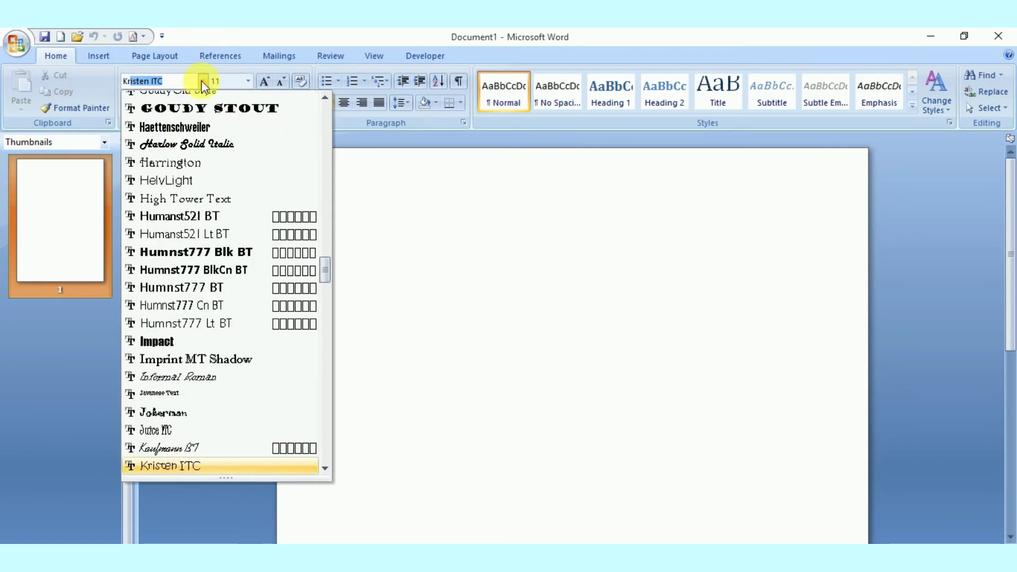
{"action": "type", "text": "uti Dev 010"}
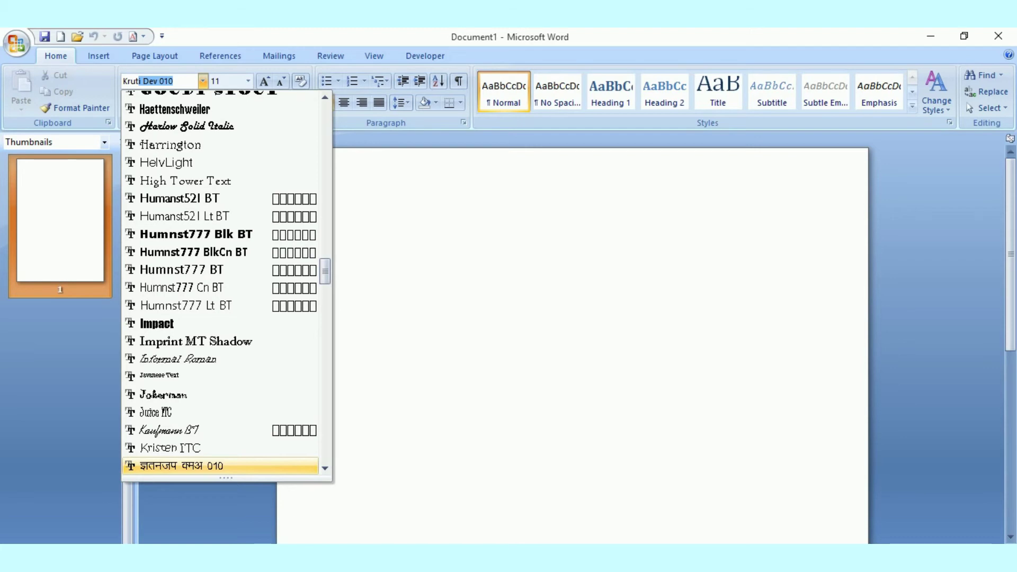
{"action": "key", "text": "Return"}
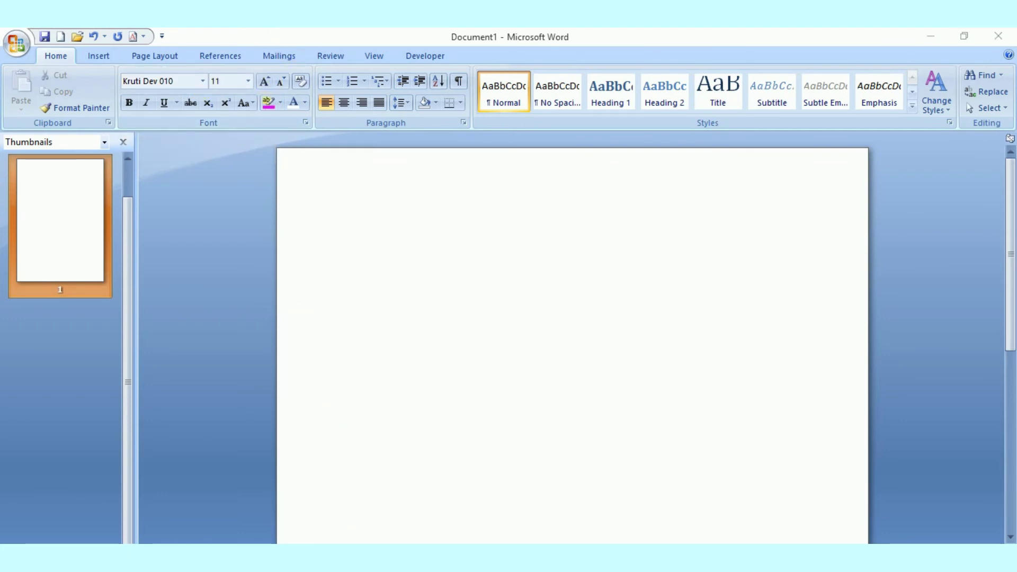
Type the Hindi word अनुराग on the page in Kruti Dev 010
{"action": "left_click", "coordinate": [402, 248]}
{"action": "type", "text": "Vk"}
{"action": "type", "text": "i"}
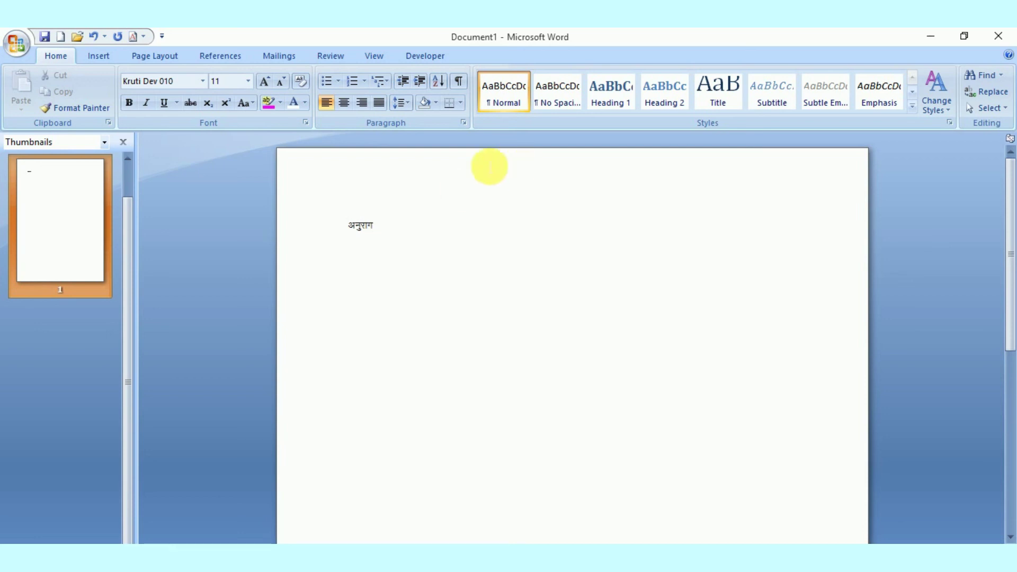
Enlarge the word अनुराग to size 28 with Grow Font
{"action": "double_click", "coordinate": [361, 227]}
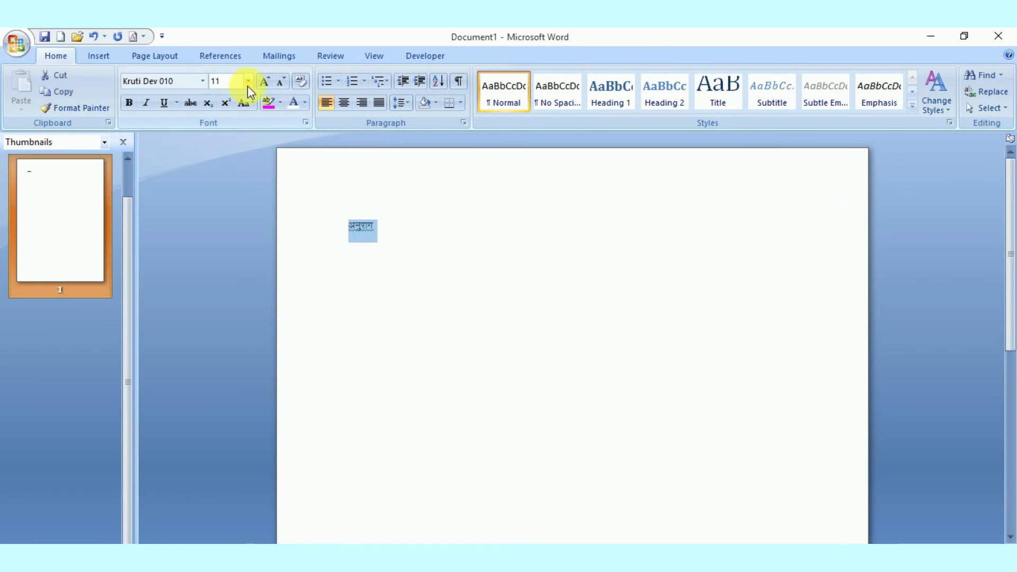
{"action": "left_click", "coordinate": [265, 81]}
{"action": "left_click", "coordinate": [266, 81]}
{"action": "left_click", "coordinate": [266, 81]}
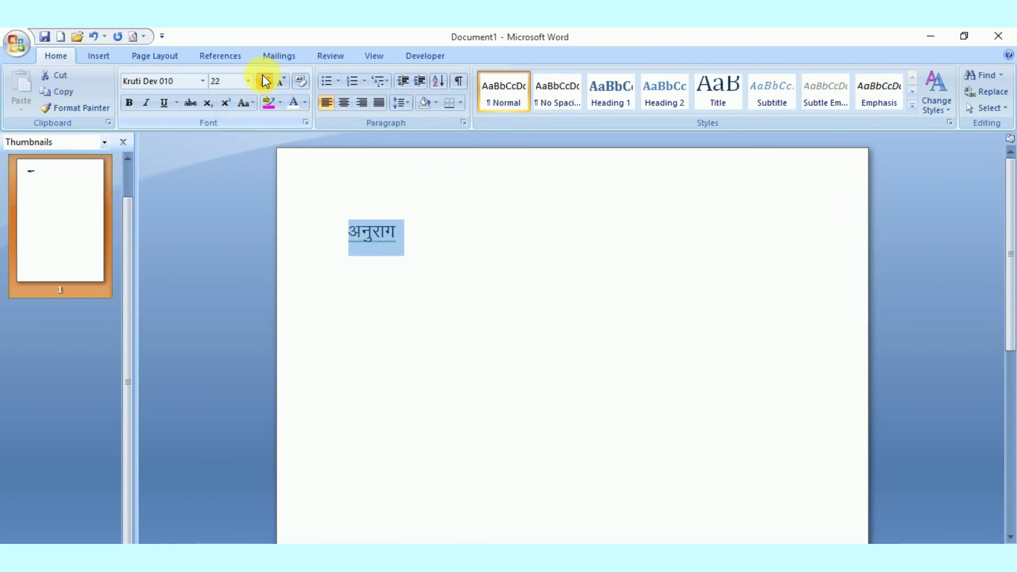
{"action": "left_click", "coordinate": [266, 81]}
{"action": "left_click", "coordinate": [265, 81]}
{"action": "left_click", "coordinate": [266, 81]}
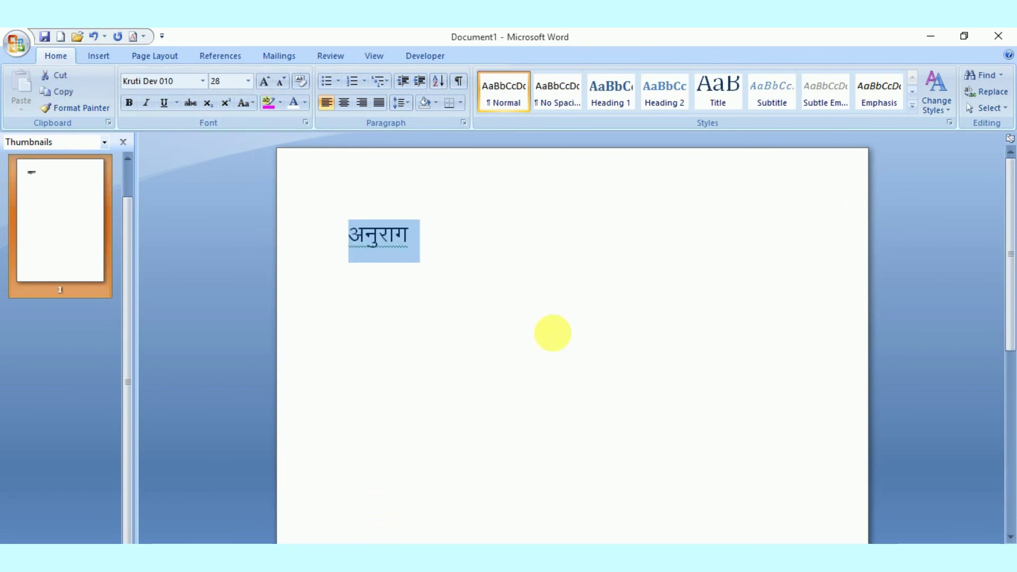
{"action": "left_click", "coordinate": [553, 326]}
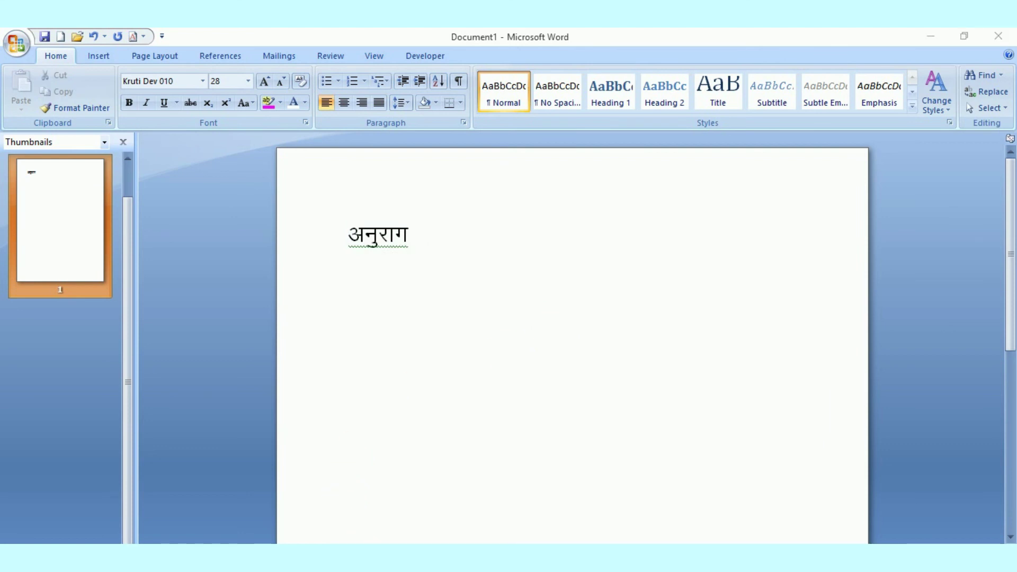